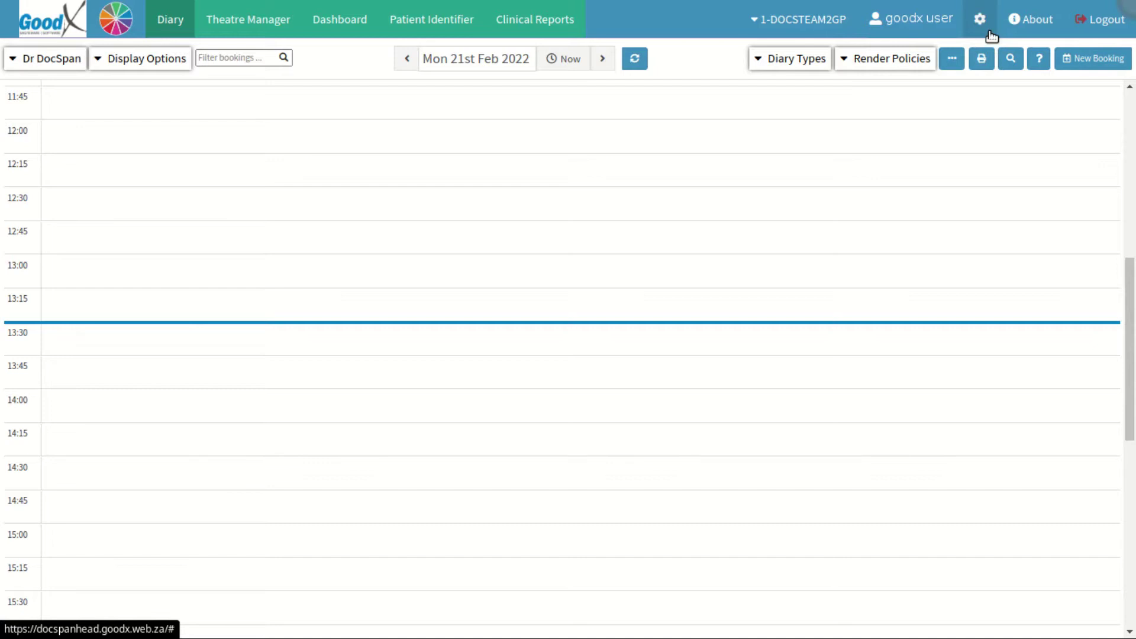
- Open User Settings and expand General Settings to see the authorisation factors and login combinations
{"action": "left_click", "coordinate": [236, 236]}
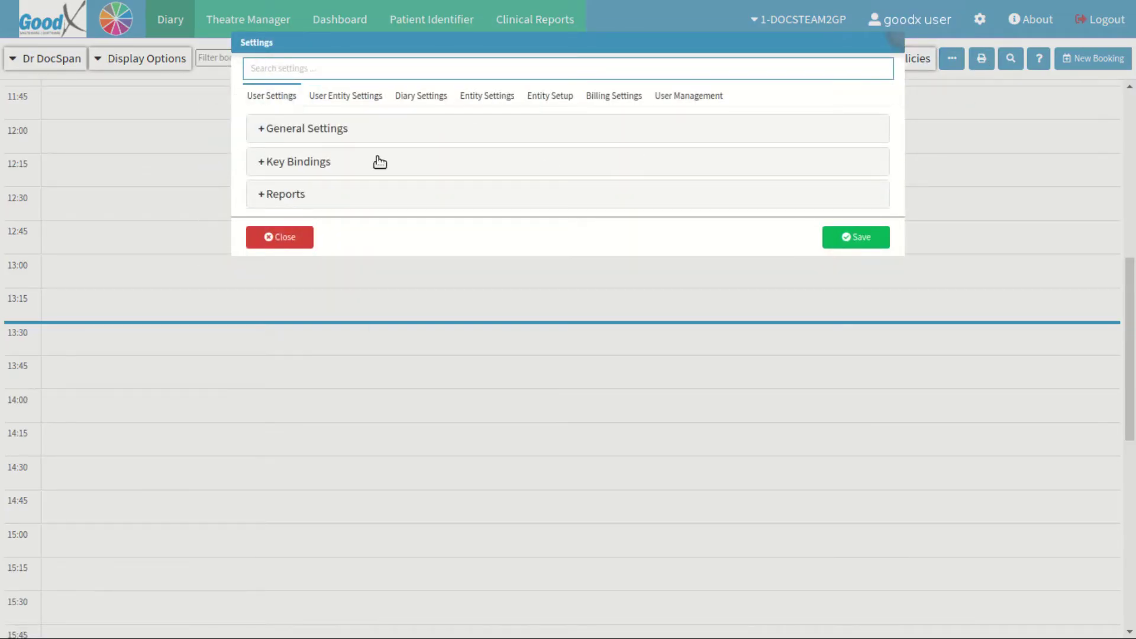
{"action": "left_click", "coordinate": [266, 105]}
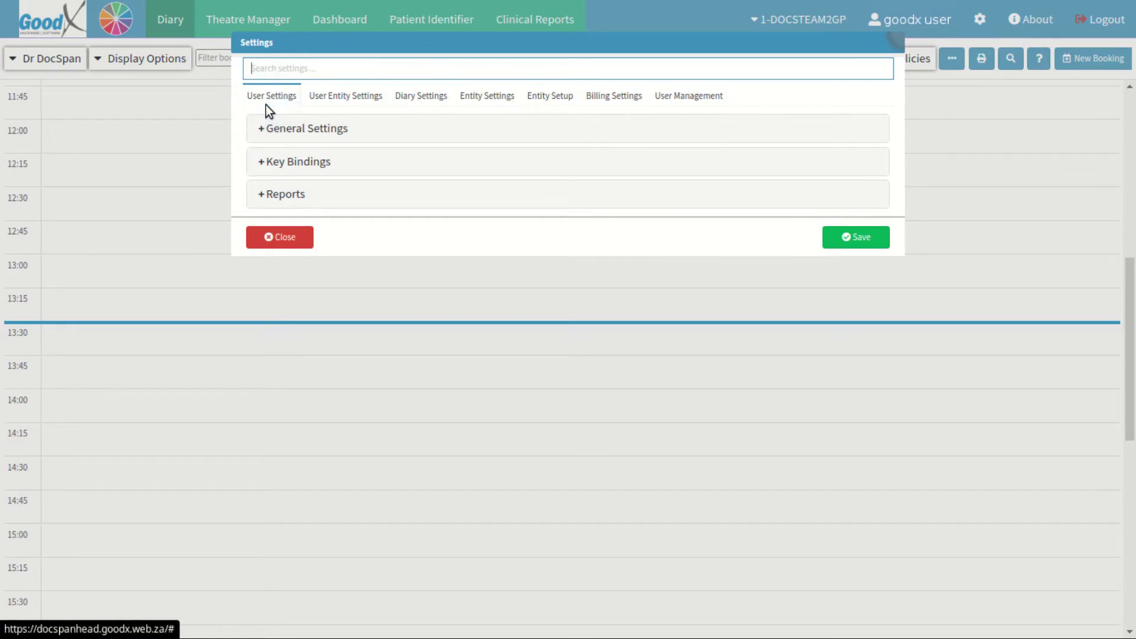
{"action": "left_click", "coordinate": [403, 140]}
{"action": "left_click", "coordinate": [403, 140]}
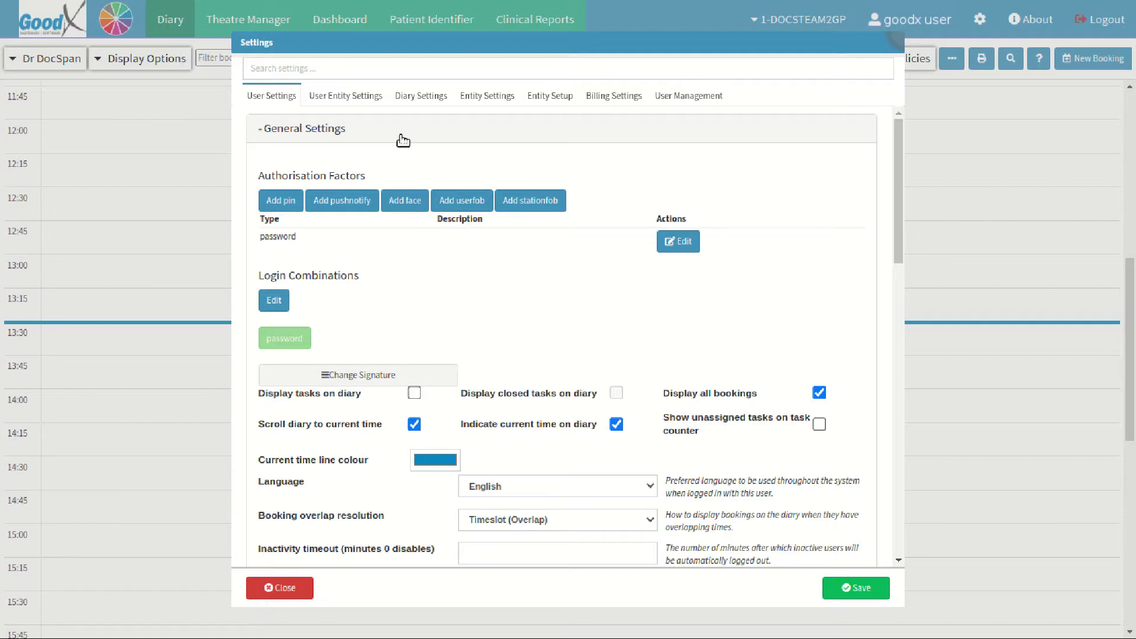
- Start adding a pushnotify authorisation factor and choose to register this computer for notifications
{"action": "left_click", "coordinate": [348, 212]}
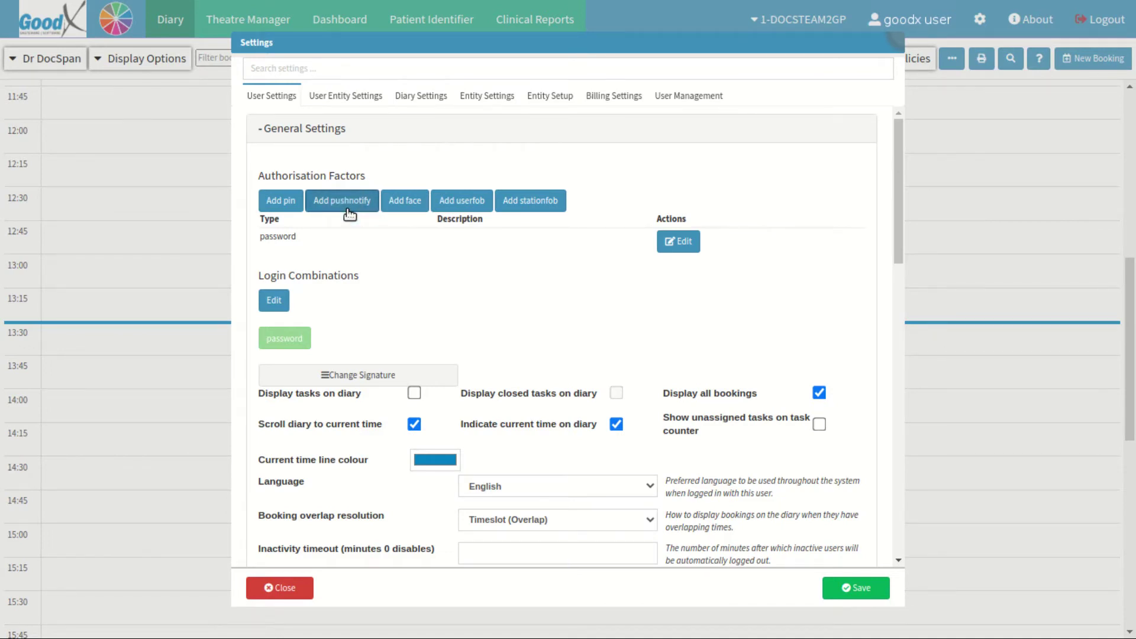
{"action": "left_click", "coordinate": [350, 213]}
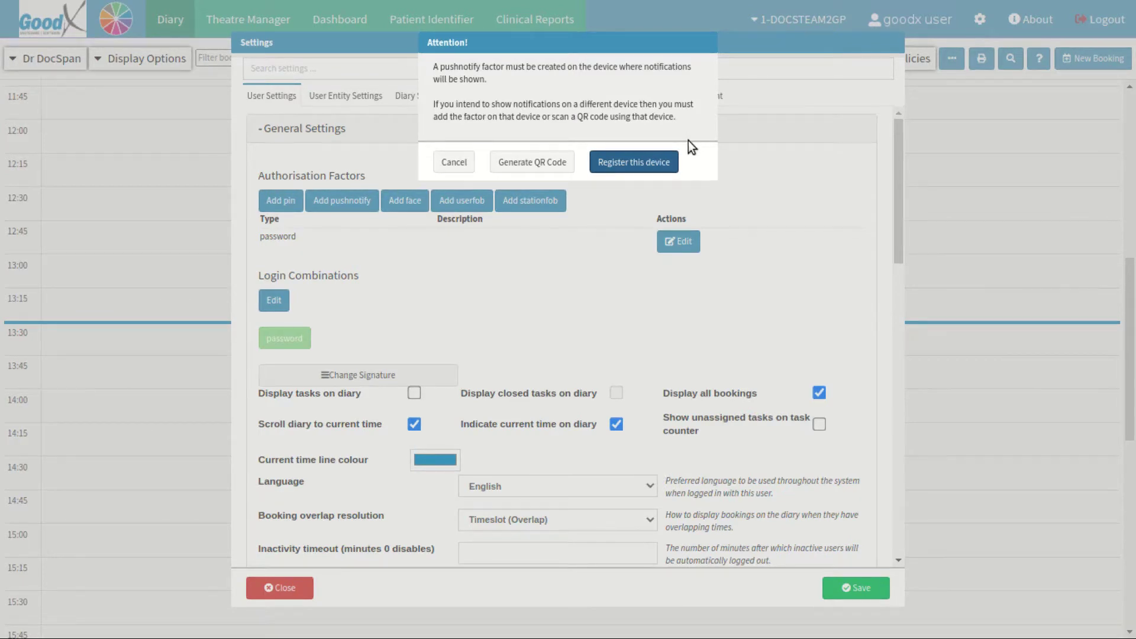
{"action": "left_click", "coordinate": [456, 172]}
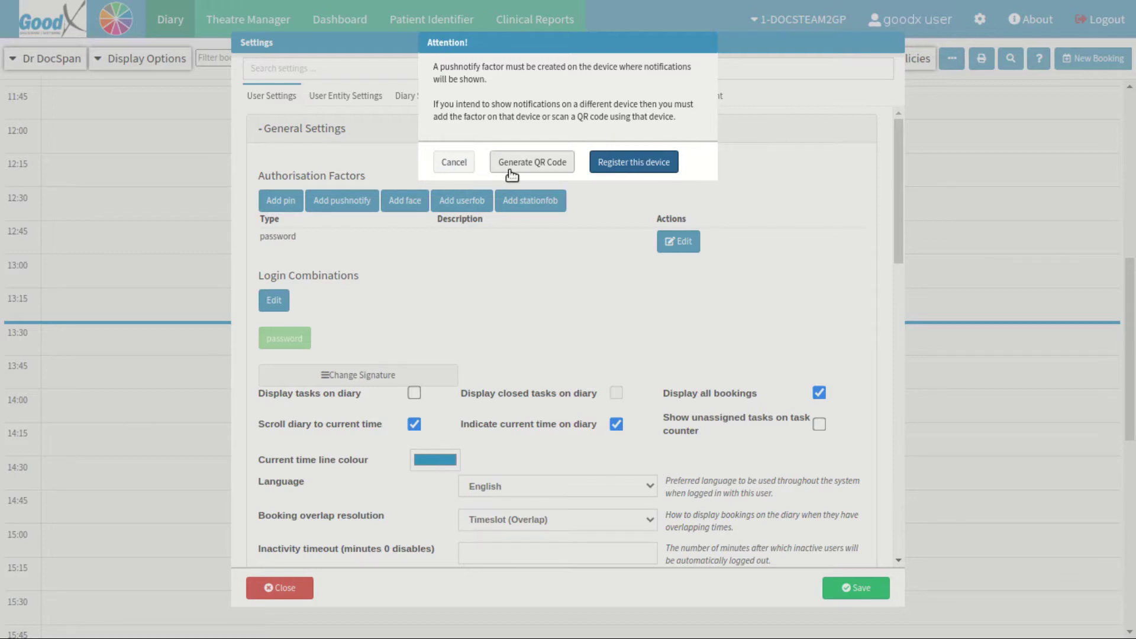
{"action": "left_click", "coordinate": [533, 172]}
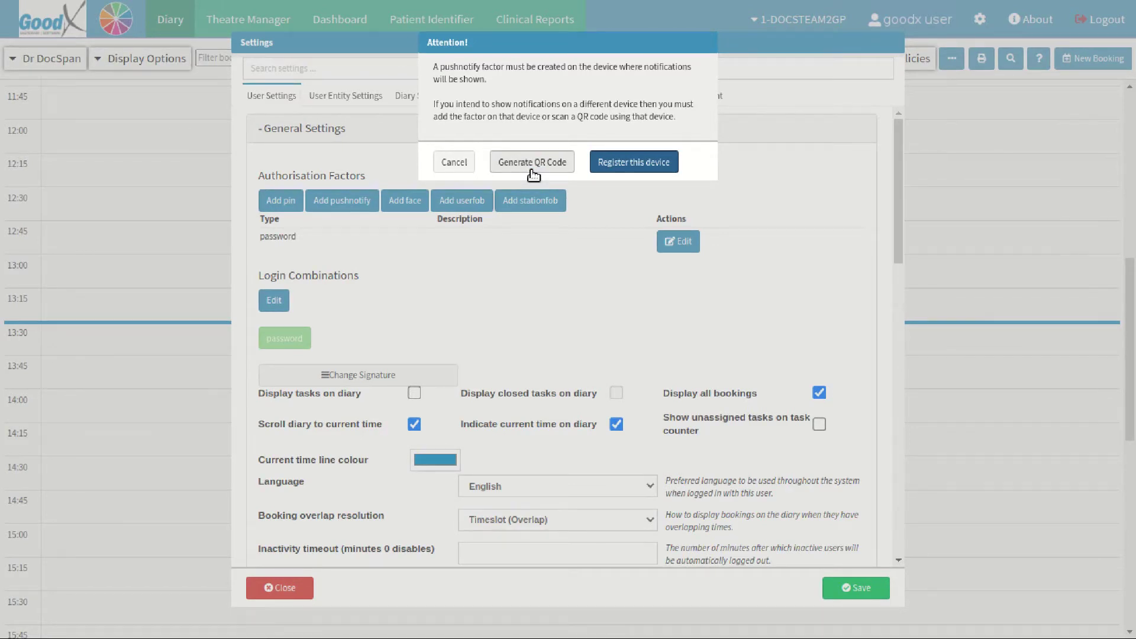
{"action": "left_click", "coordinate": [637, 174]}
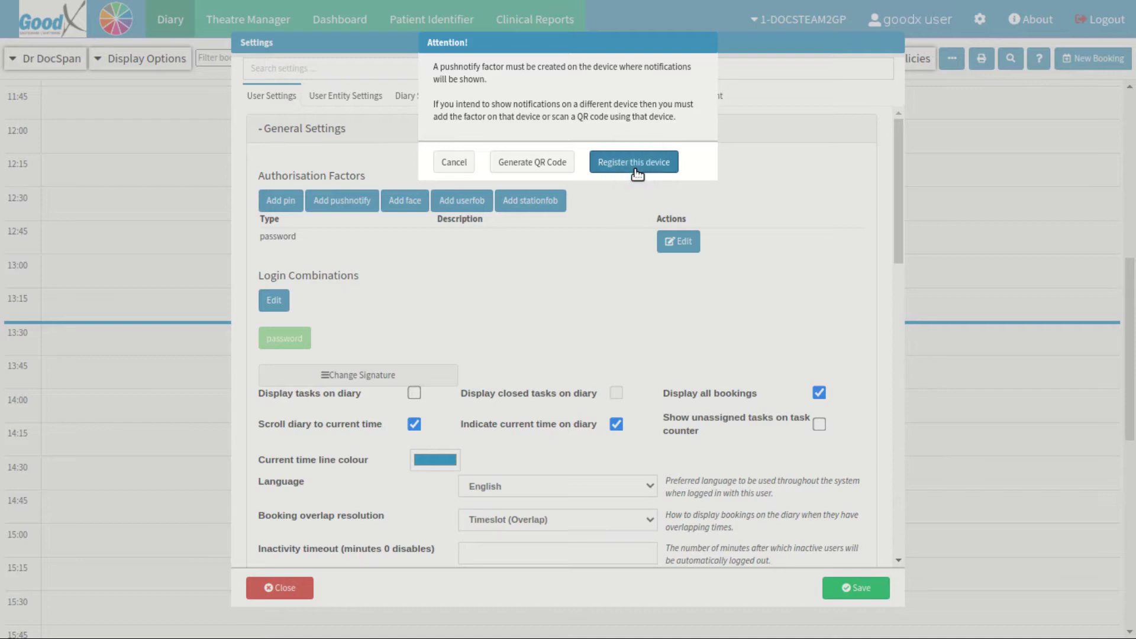
- Register this computer as a pushnotify device named 'Front desk computer', confirming with the current password
{"action": "left_click", "coordinate": [638, 168]}
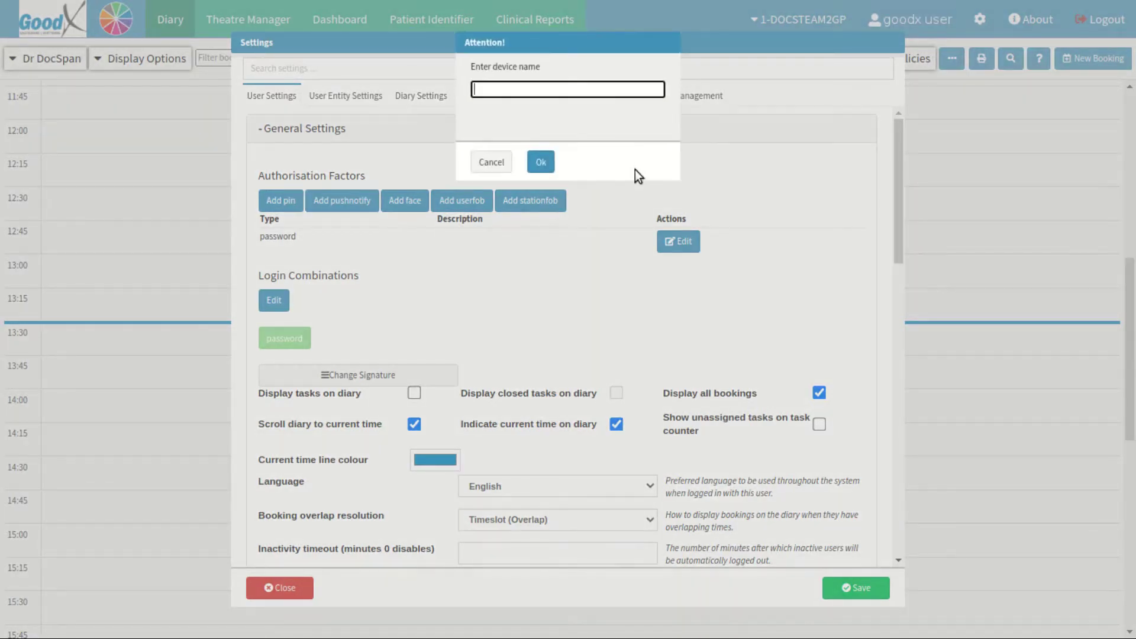
{"action": "left_click", "coordinate": [610, 90]}
{"action": "type", "text": "Front desk computer"}
{"action": "left_click", "coordinate": [548, 168]}
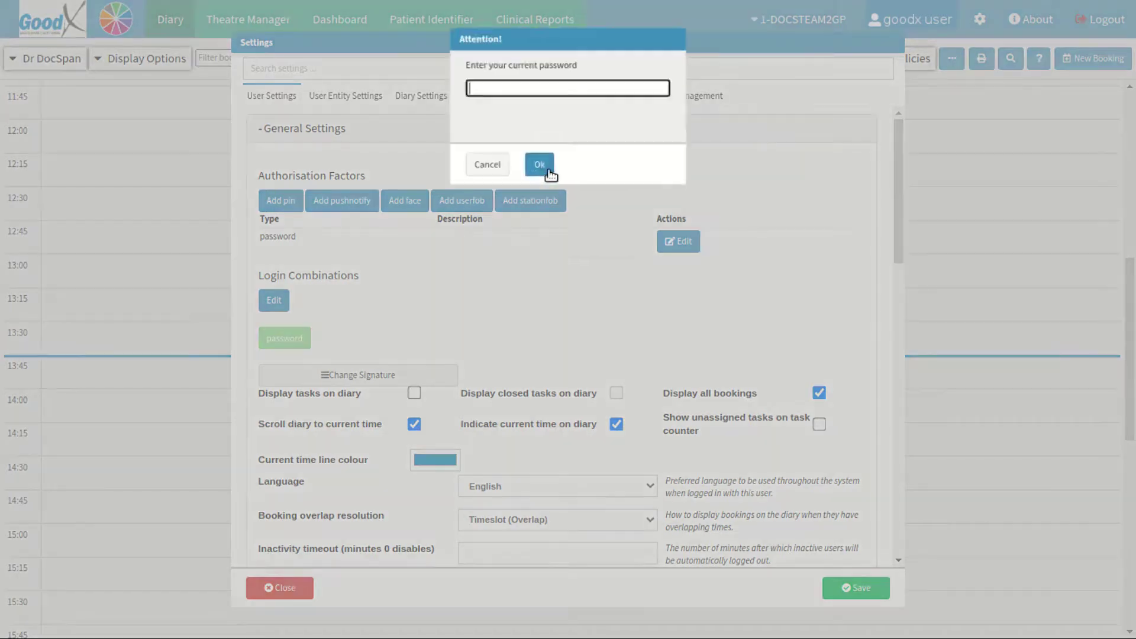
{"action": "left_click", "coordinate": [624, 92]}
{"action": "type", "text": "••••••••••"}
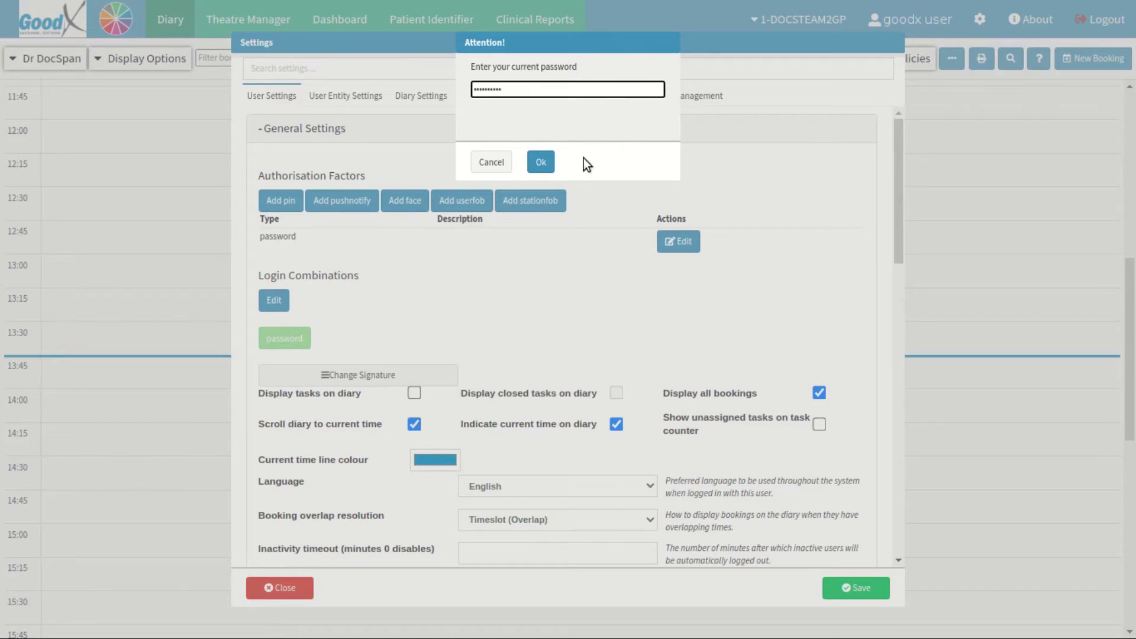
{"action": "left_click", "coordinate": [549, 168]}
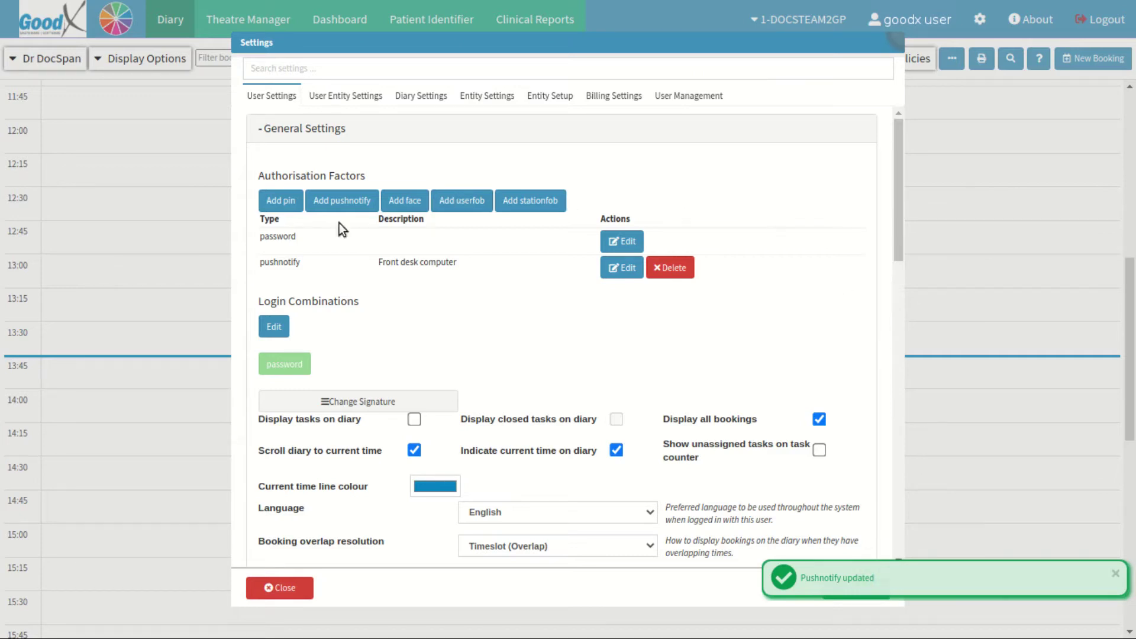
- Set the login combination to password plus pushnotify and save it with the current password
{"action": "left_click", "coordinate": [454, 262]}
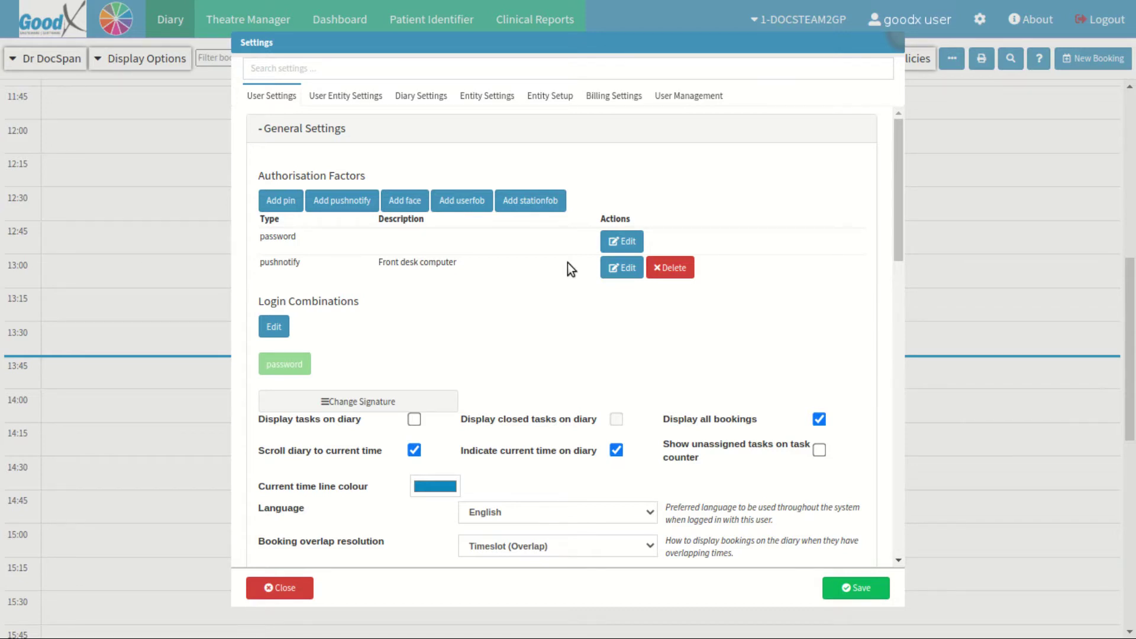
{"action": "left_click", "coordinate": [275, 335]}
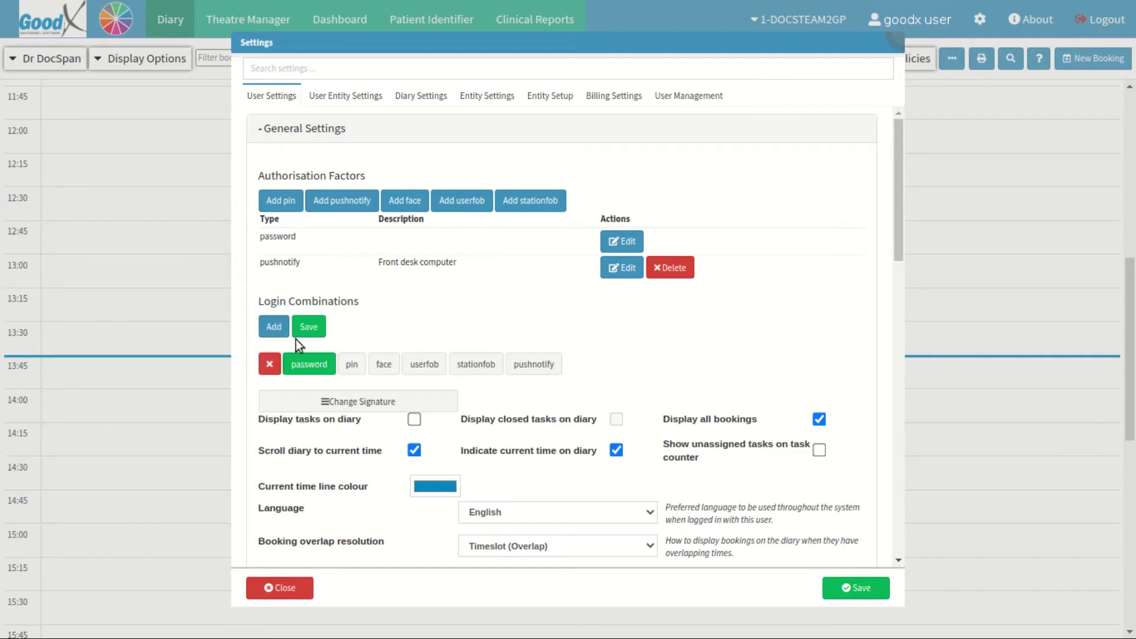
{"action": "left_click", "coordinate": [312, 373]}
{"action": "left_click", "coordinate": [533, 373]}
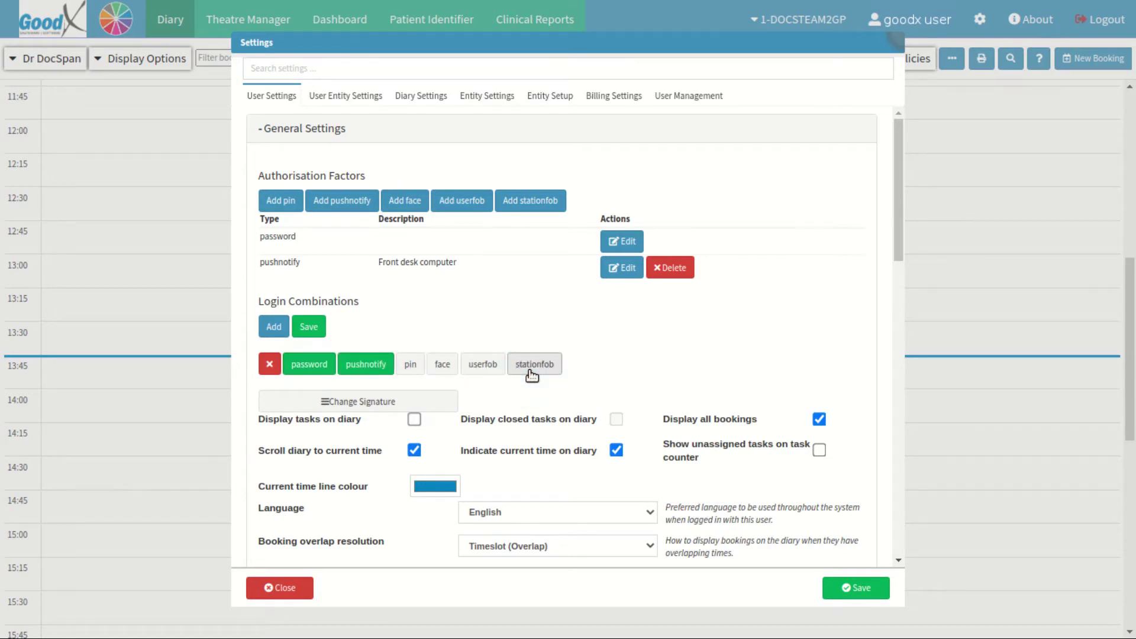
{"action": "left_click", "coordinate": [319, 333]}
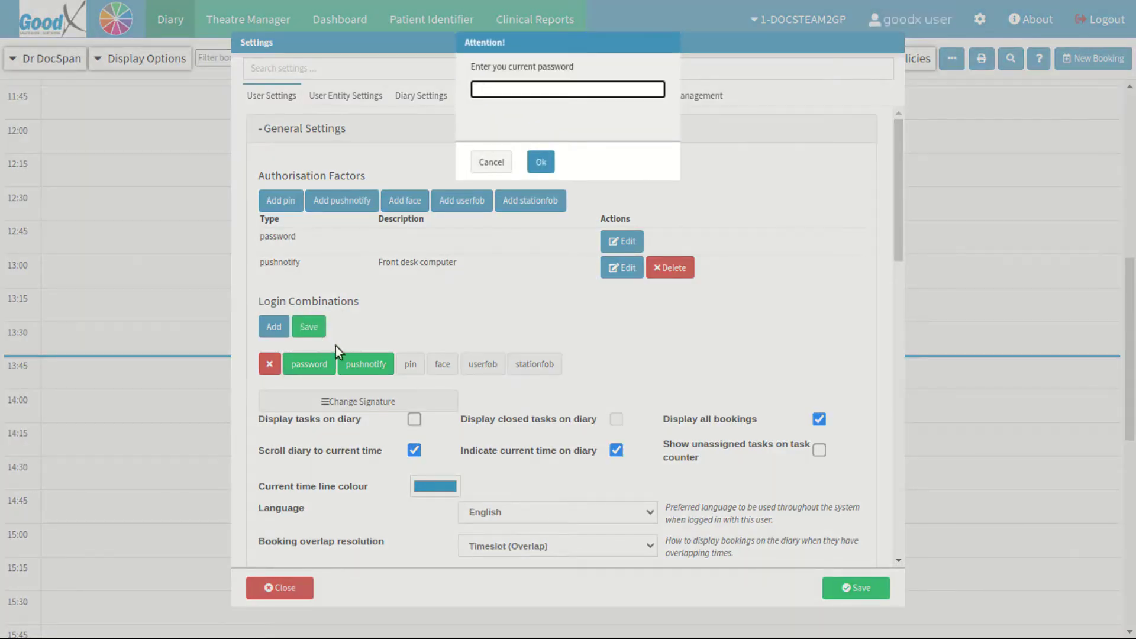
{"action": "left_click", "coordinate": [605, 89]}
{"action": "type", "text": "password"}
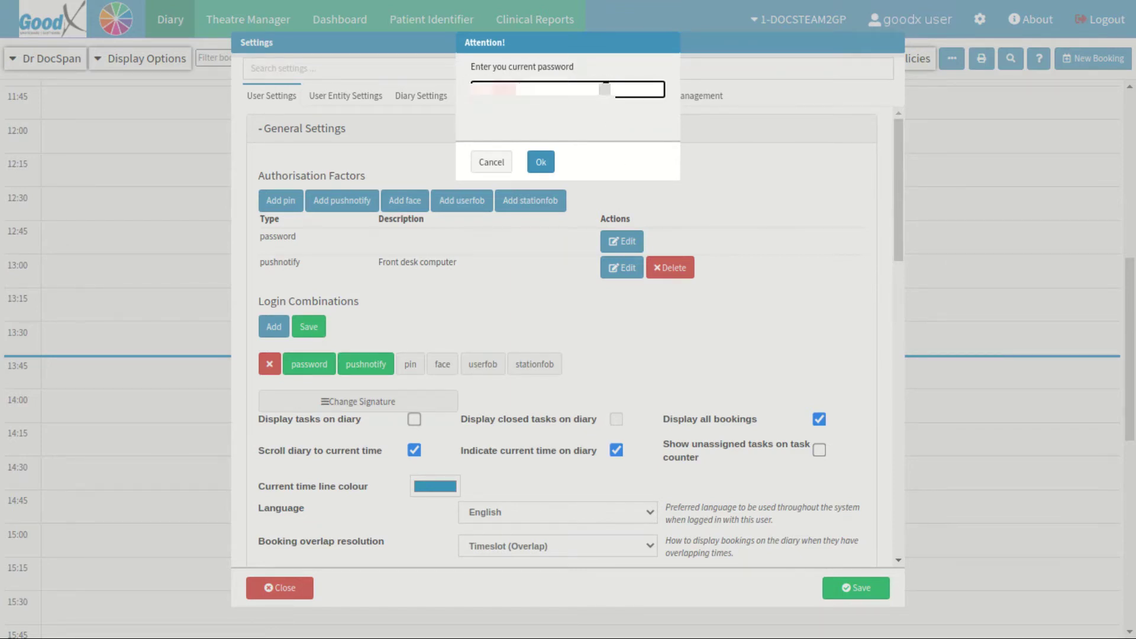
{"action": "left_click", "coordinate": [548, 170]}
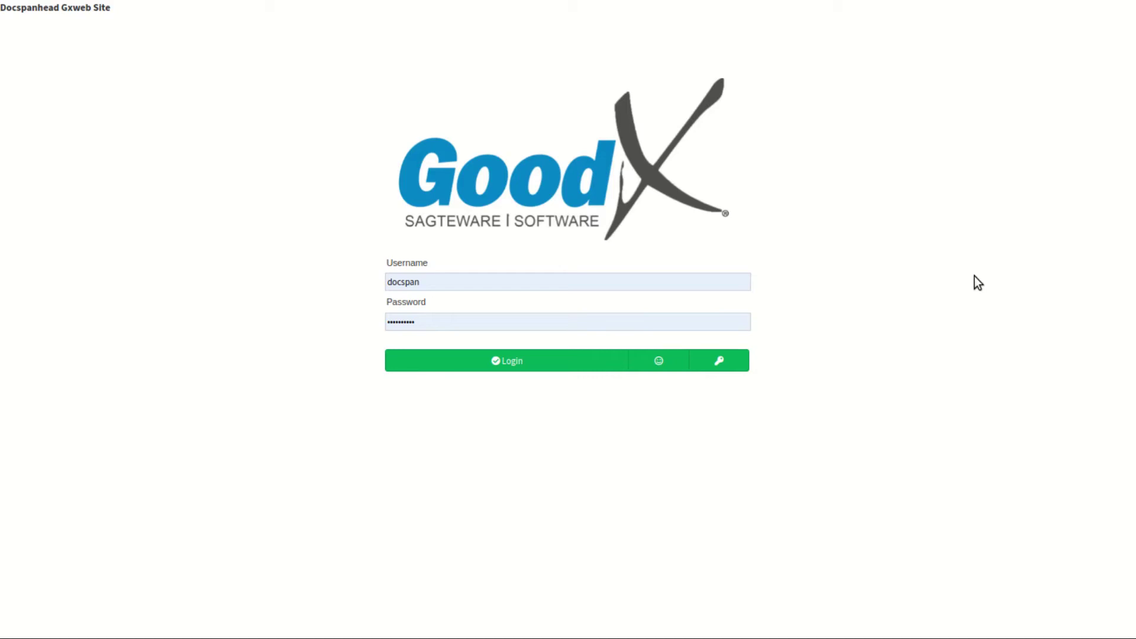
- Log in and approve the GoodX Authorization Request push notification
{"action": "left_click", "coordinate": [560, 361]}
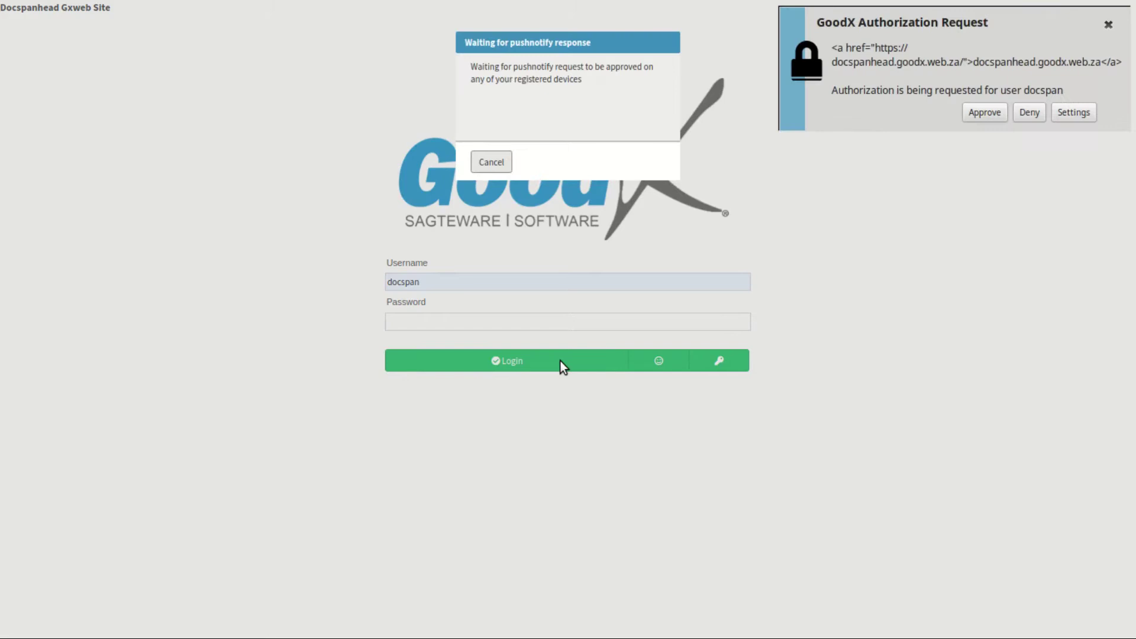
{"action": "left_click", "coordinate": [476, 101]}
{"action": "left_click", "coordinate": [995, 119]}
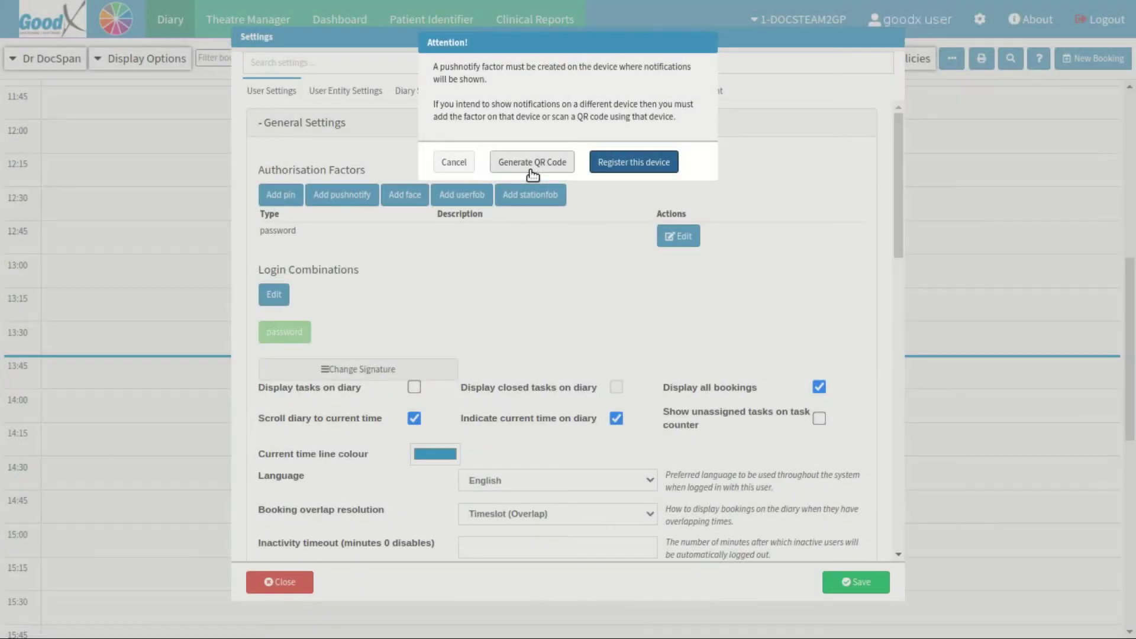
- Register the phone 'User 1 cellphone' by QR code, confirm with the password, then dismiss the code
{"action": "left_click", "coordinate": [532, 172]}
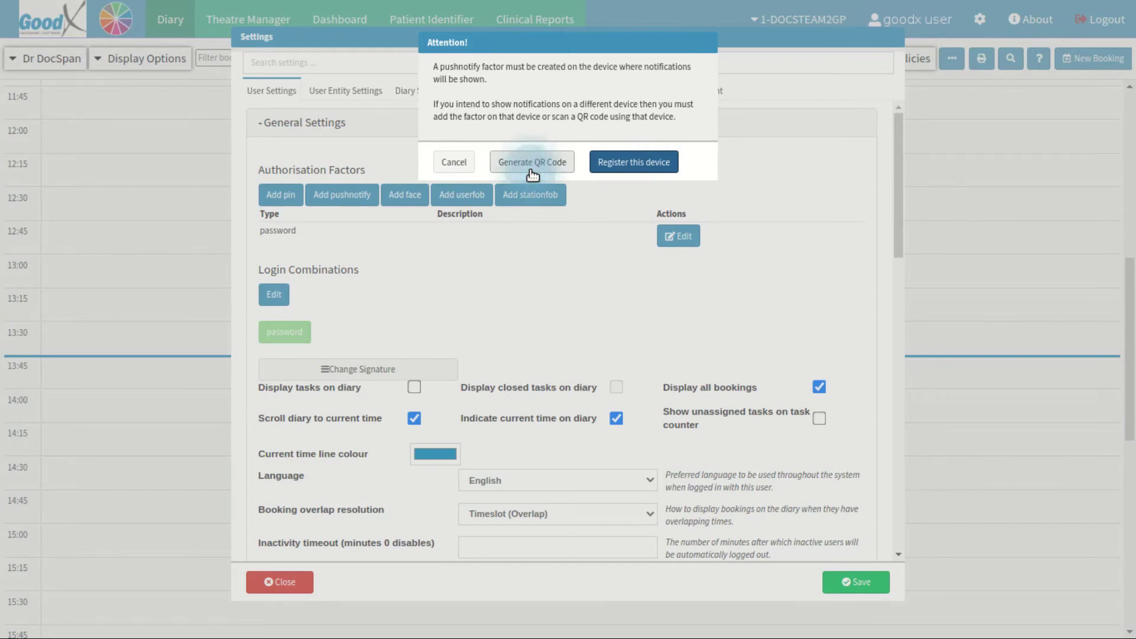
{"action": "left_click", "coordinate": [532, 171]}
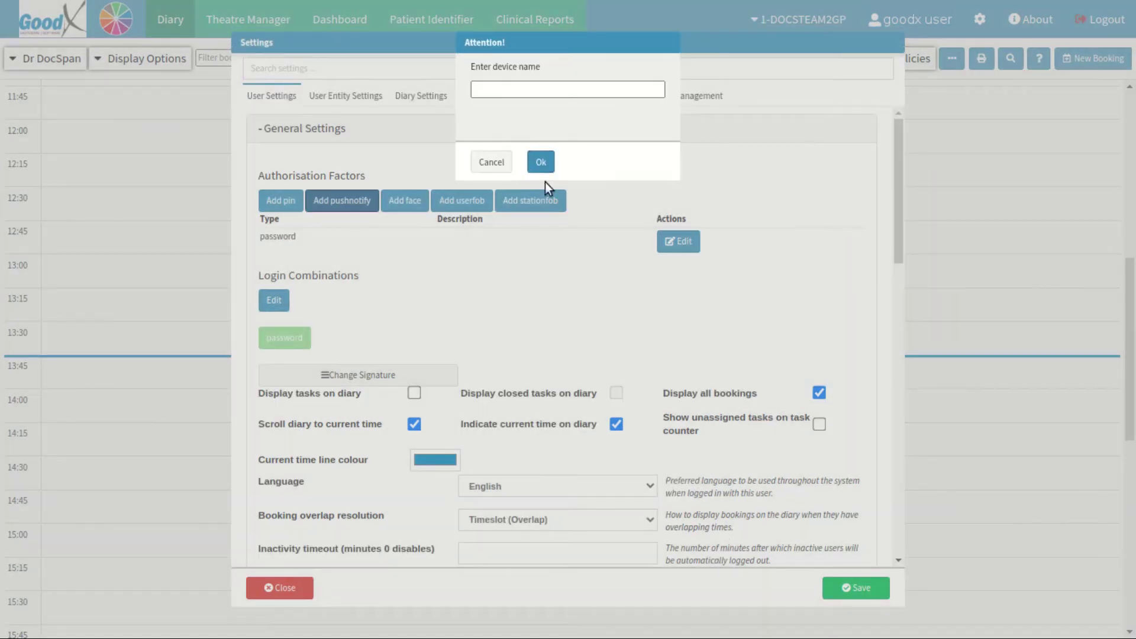
{"action": "left_click", "coordinate": [620, 89]}
{"action": "type", "text": "User 1 cellphone"}
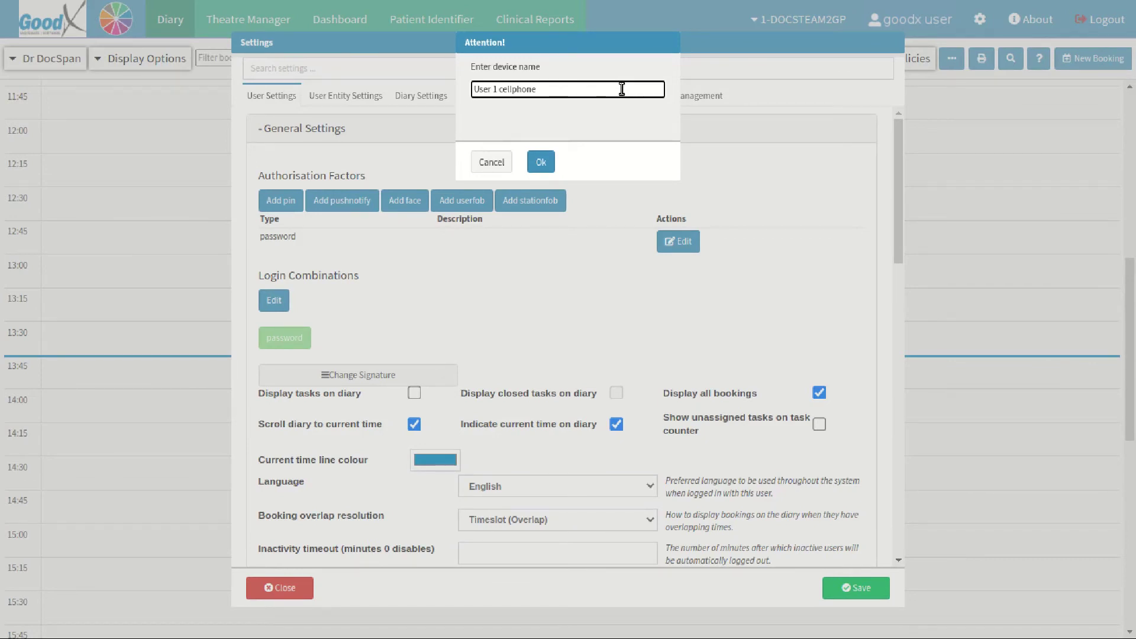
{"action": "left_click", "coordinate": [550, 168]}
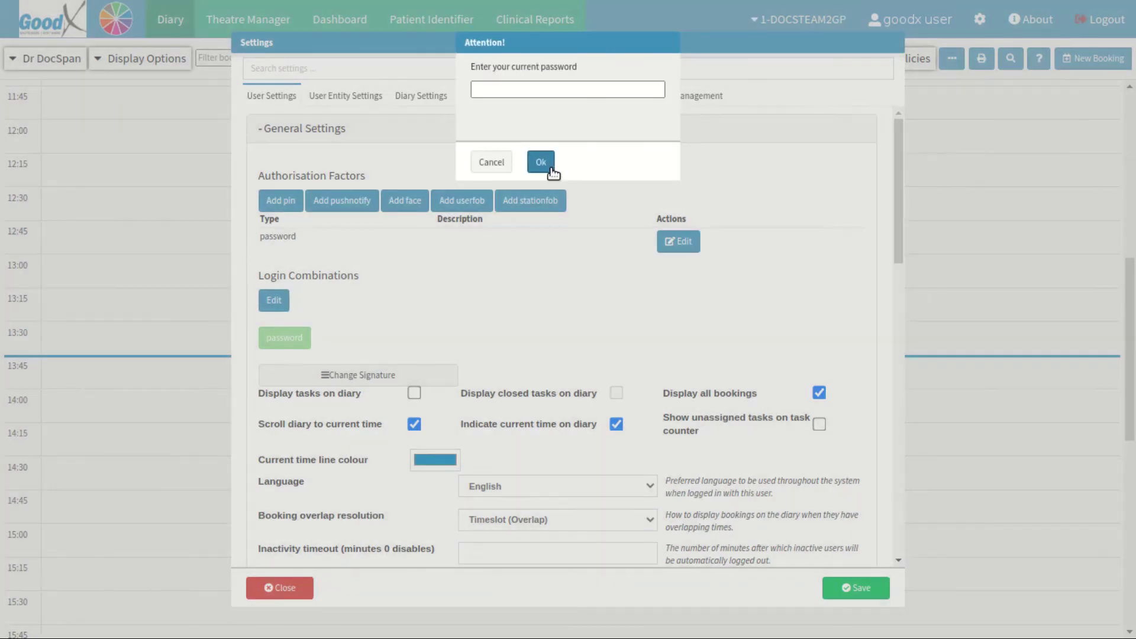
{"action": "left_click", "coordinate": [632, 87]}
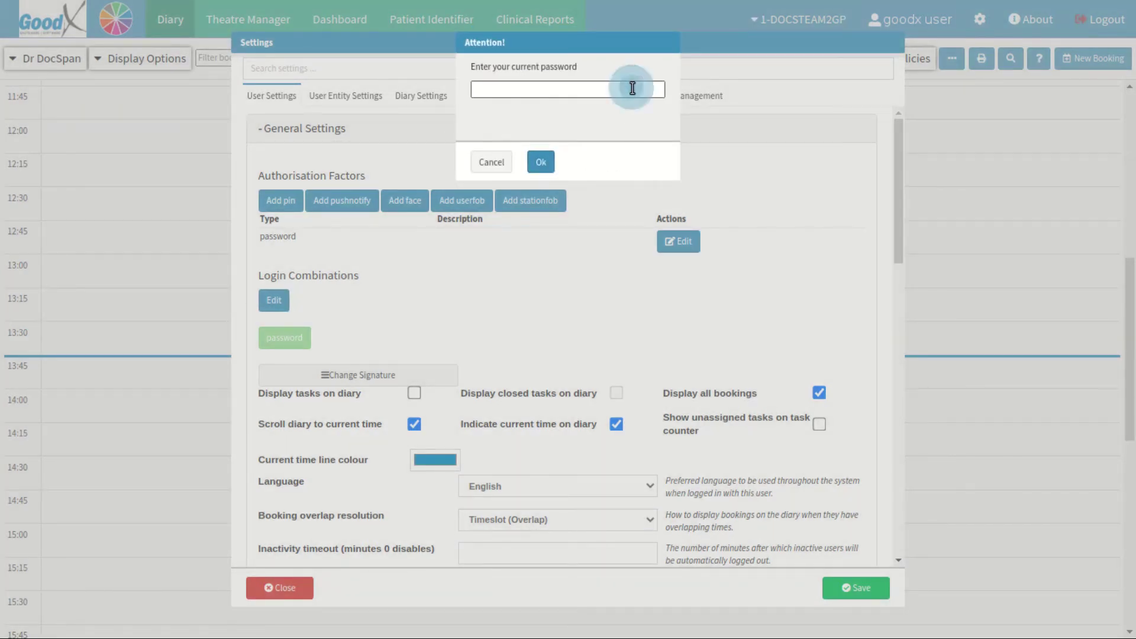
{"action": "type", "text": "••••••••••"}
{"action": "left_click", "coordinate": [552, 166]}
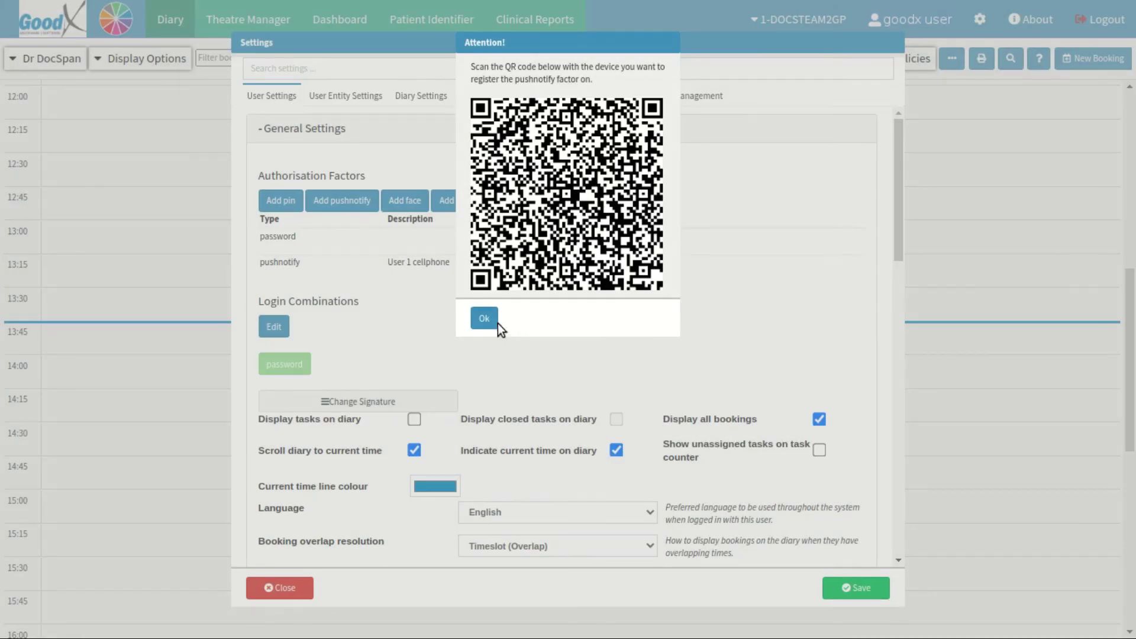
{"action": "left_click", "coordinate": [495, 324]}
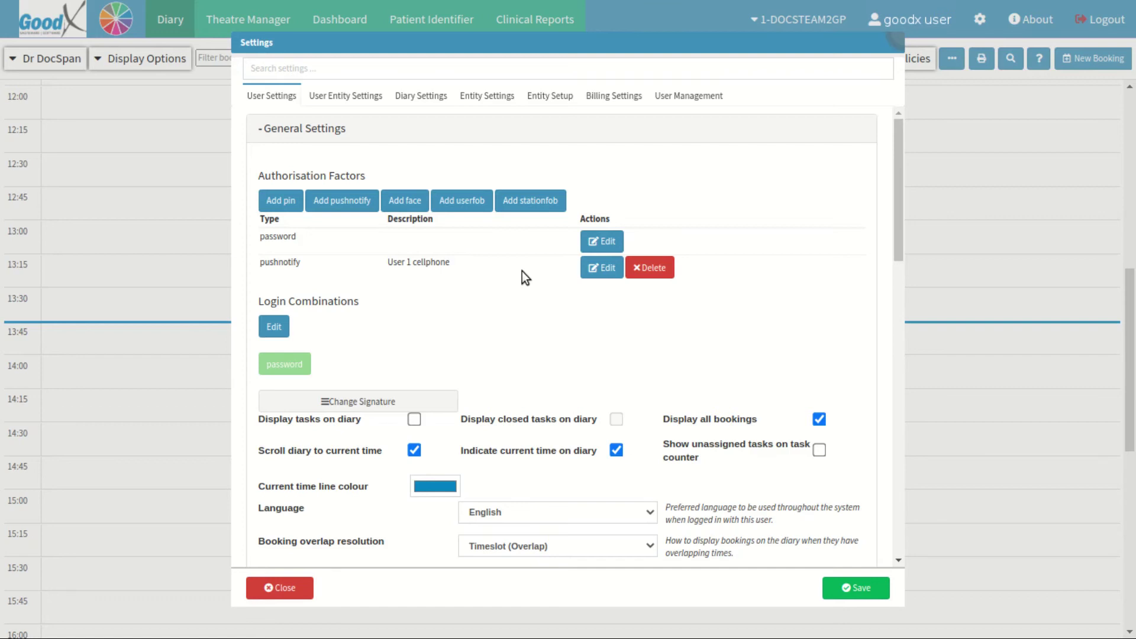
- Re-save the login combination as password then pushnotify, confirming with the current password
{"action": "left_click", "coordinate": [274, 327]}
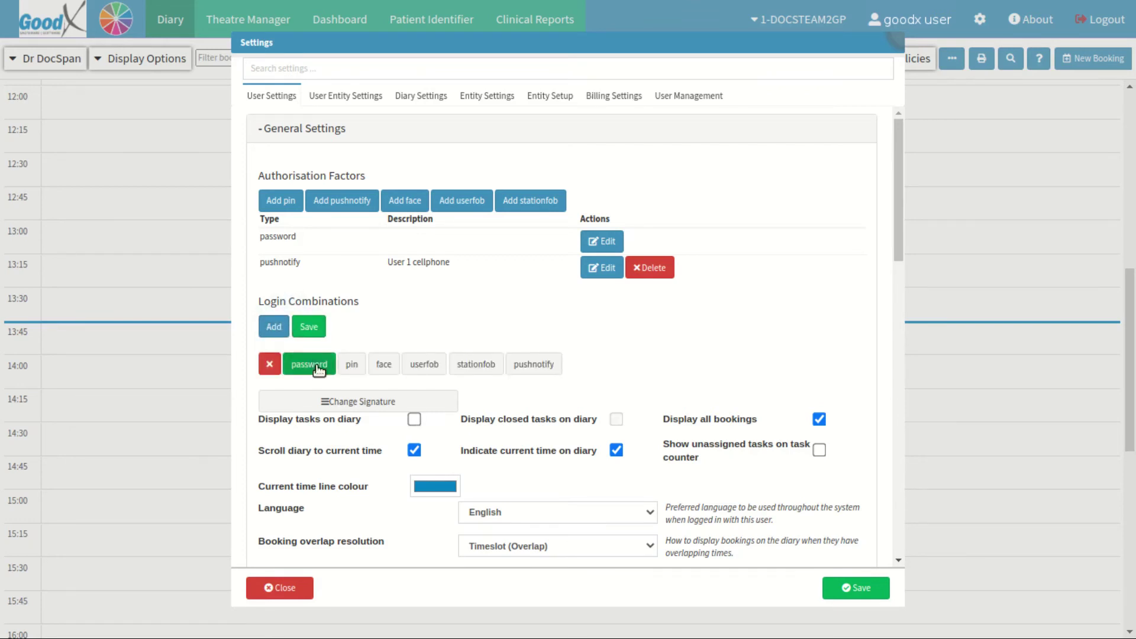
{"action": "left_click", "coordinate": [310, 372]}
{"action": "left_click", "coordinate": [533, 372]}
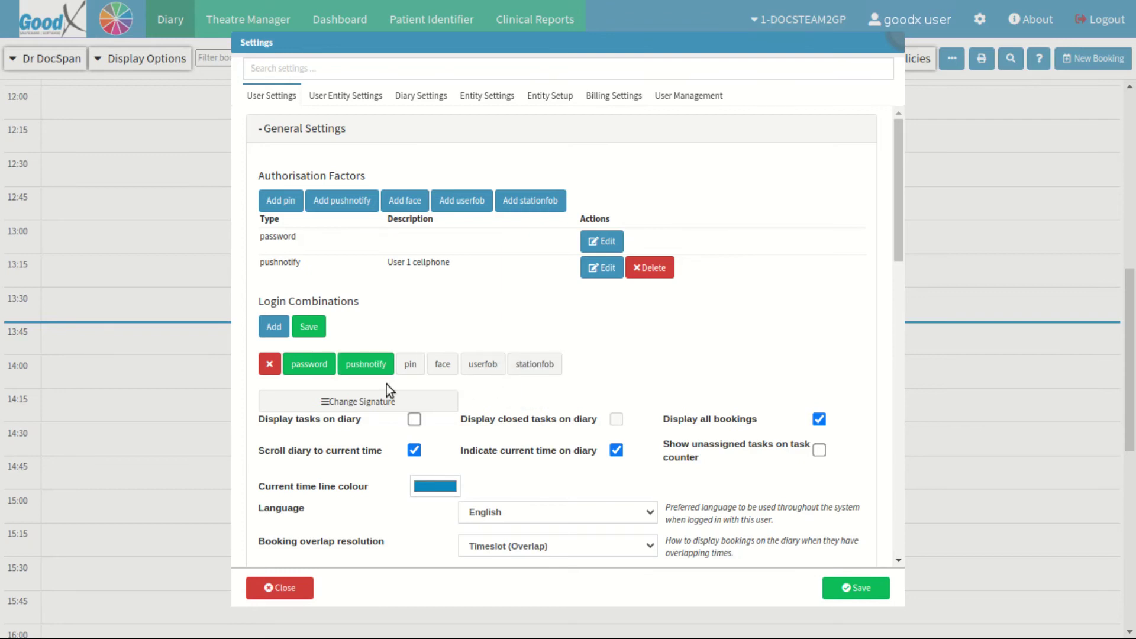
{"action": "left_click", "coordinate": [309, 328]}
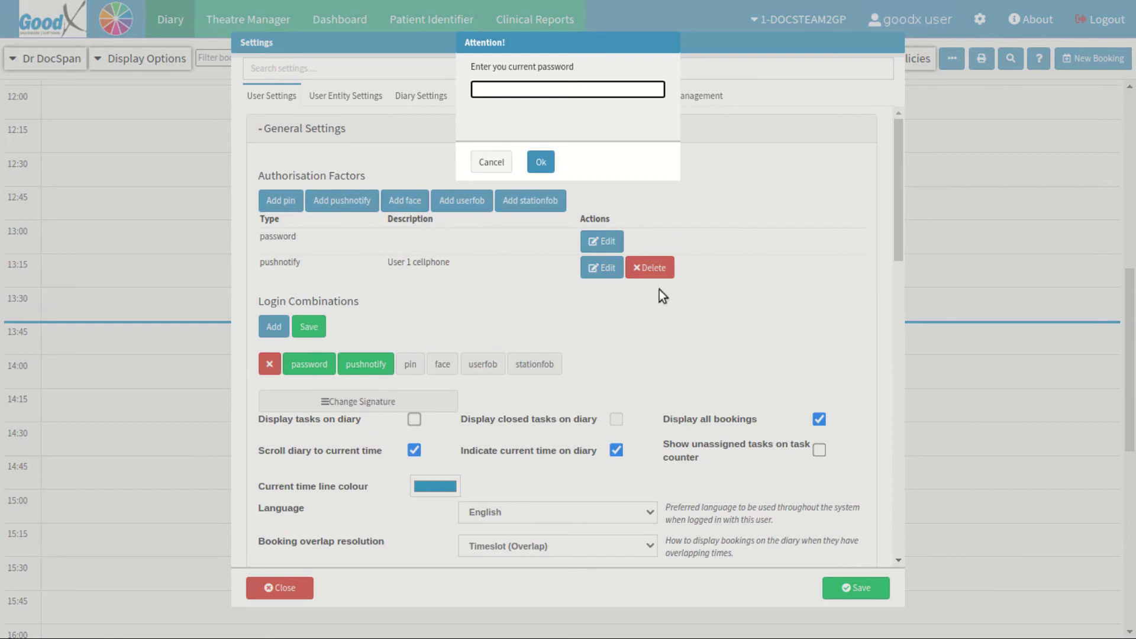
{"action": "left_click", "coordinate": [609, 88]}
{"action": "type", "text": "password"}
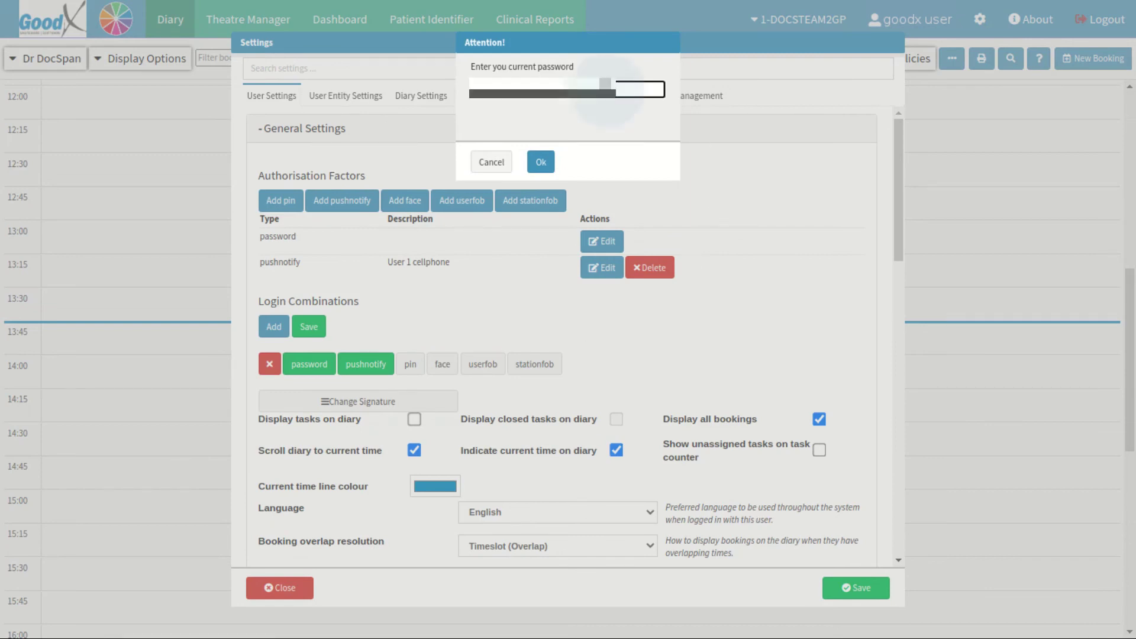
{"action": "left_click", "coordinate": [551, 171]}
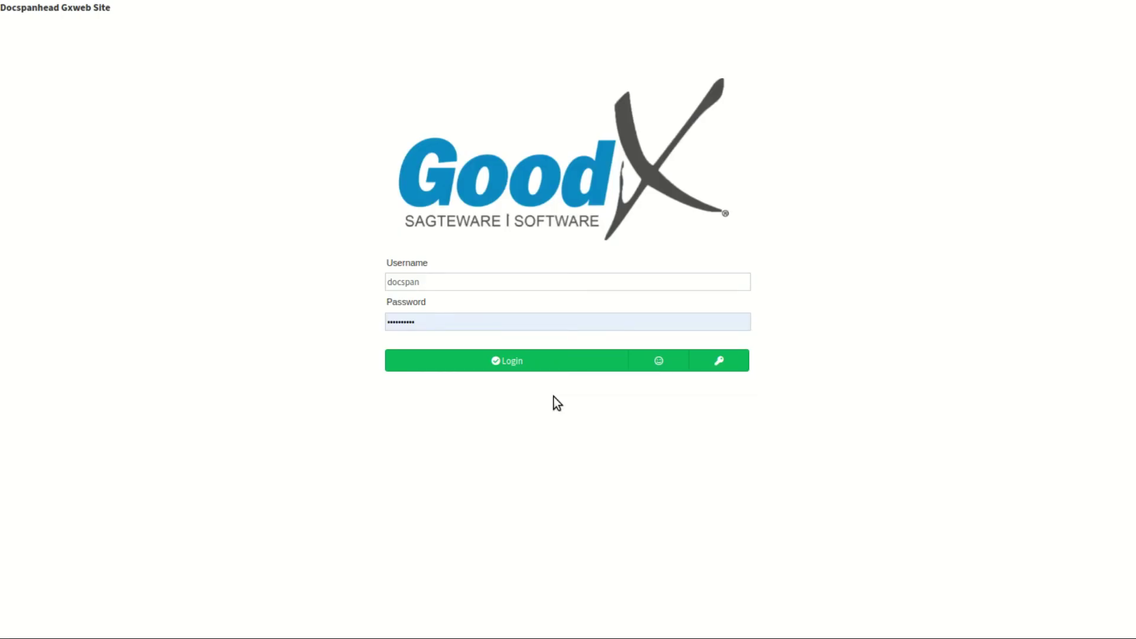
- Log in with push approval from the phone, then save the user settings
{"action": "left_click", "coordinate": [534, 371]}
{"action": "left_click", "coordinate": [534, 371]}
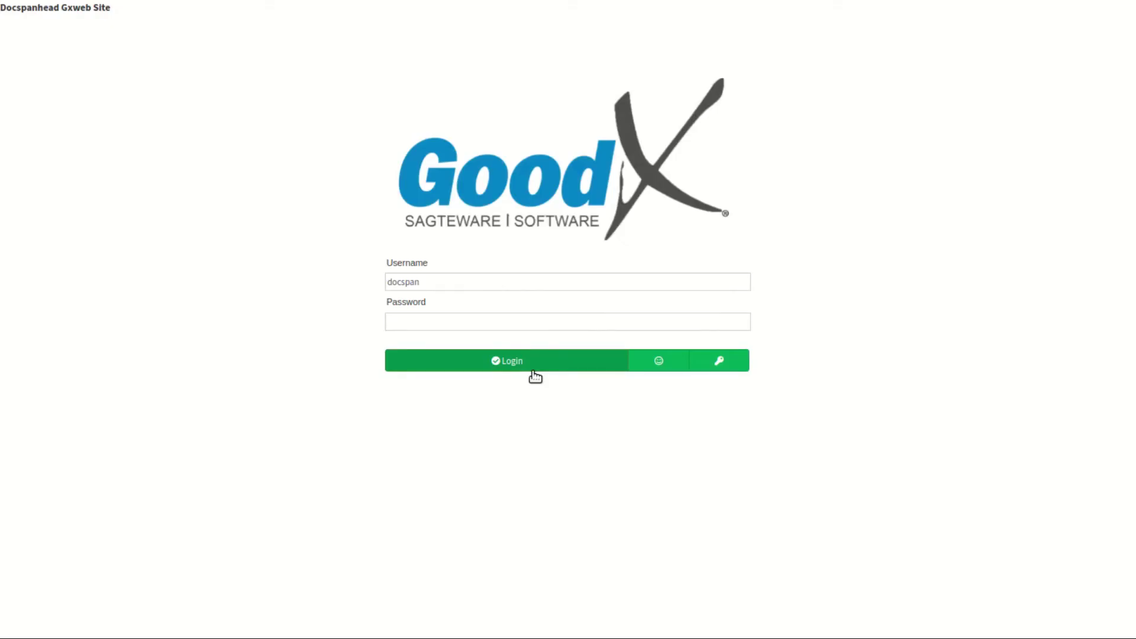
{"action": "left_click", "coordinate": [535, 373]}
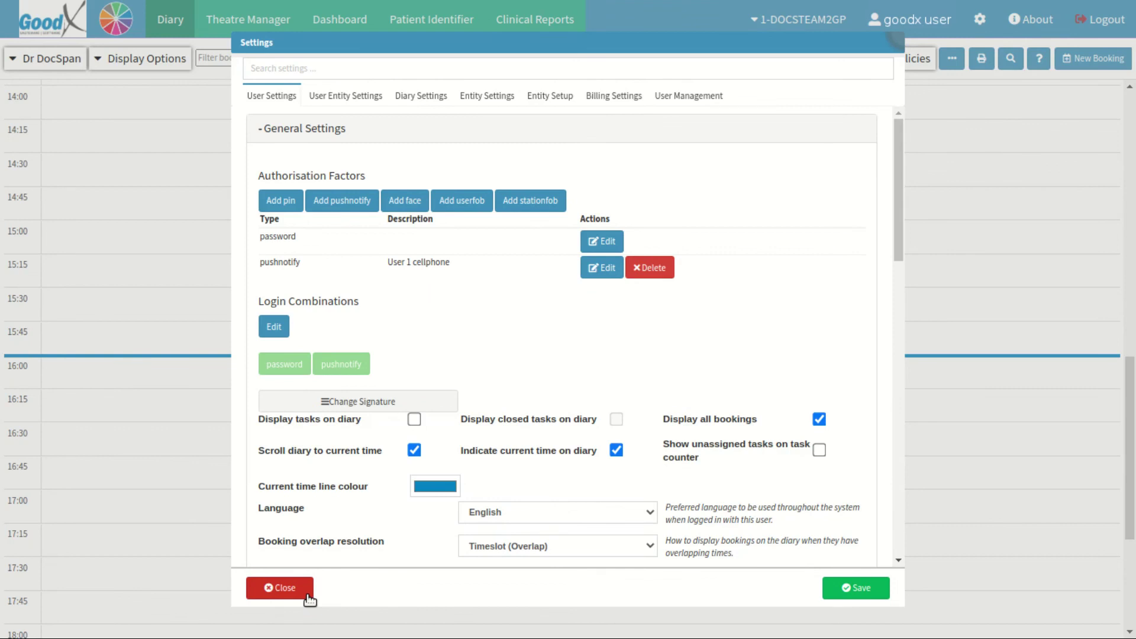
{"action": "left_click", "coordinate": [873, 597]}
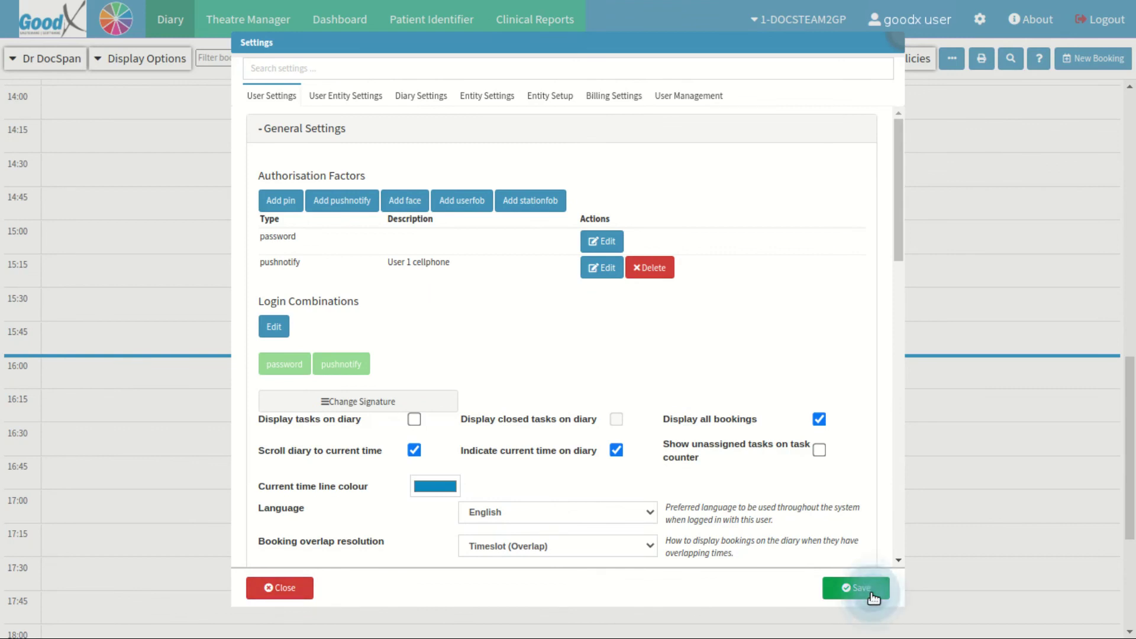